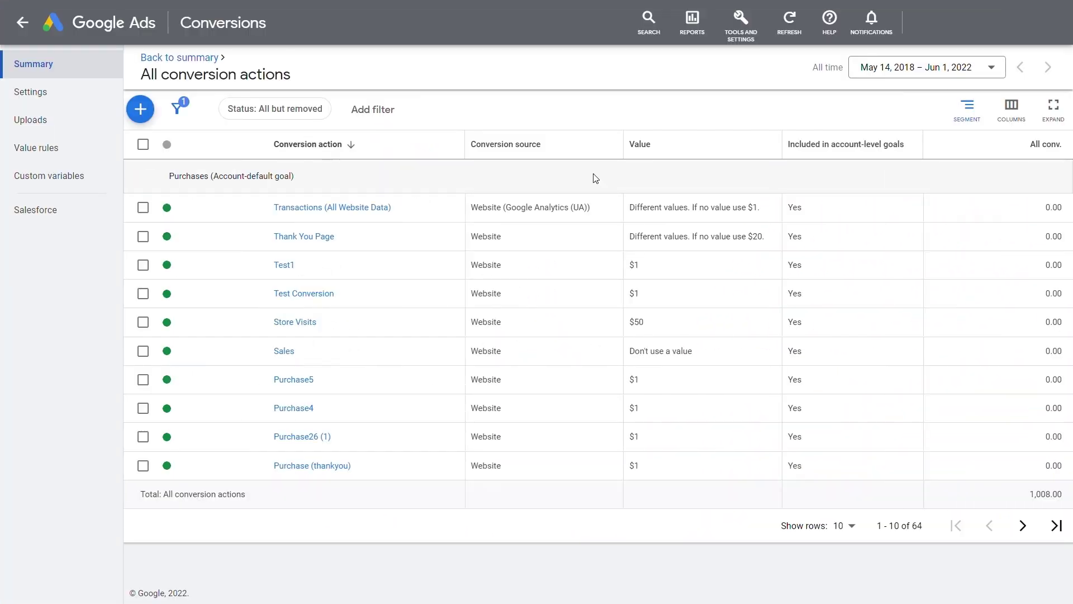
# Step: Turn on enhanced conversions for the Thank You Page action using the Google tag or Google Tag Manager method
pyautogui.click(327, 237)
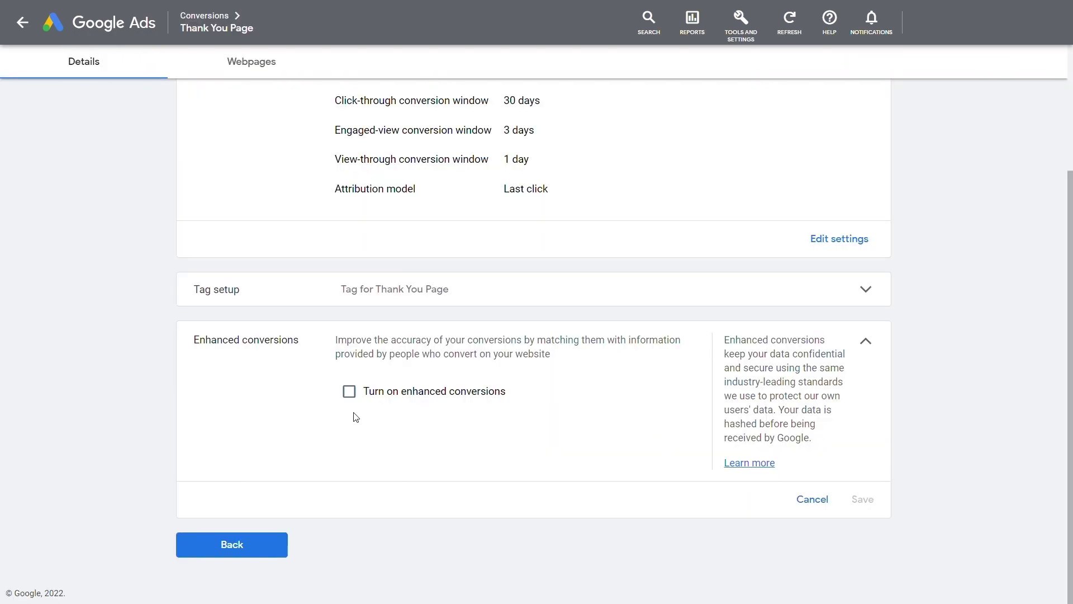
pyautogui.click(348, 390)
pyautogui.scroll(-2, 527, 408)
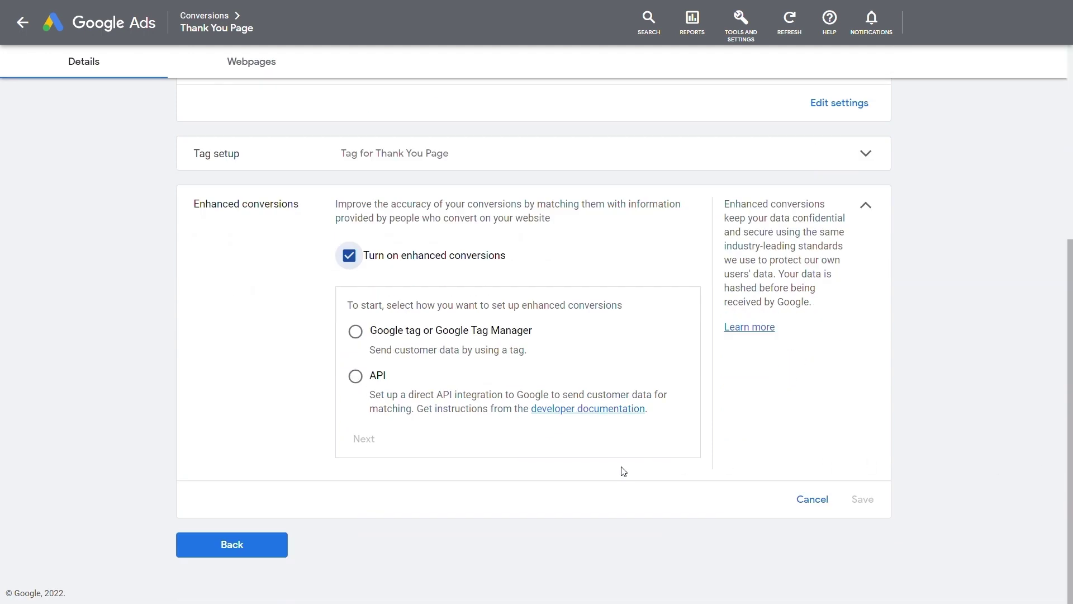
pyautogui.click(355, 332)
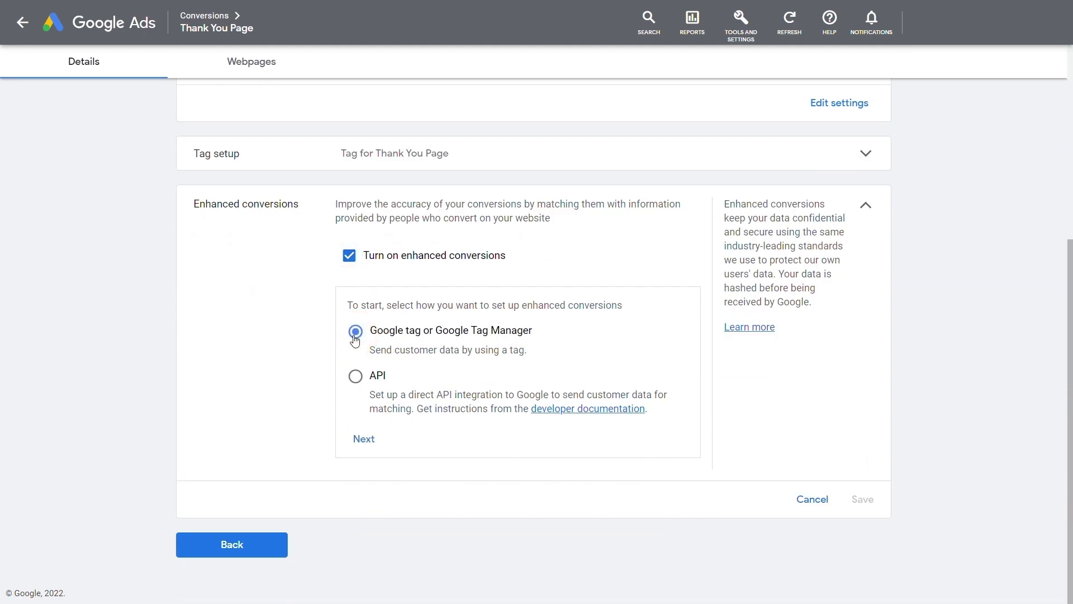
pyautogui.click(363, 444)
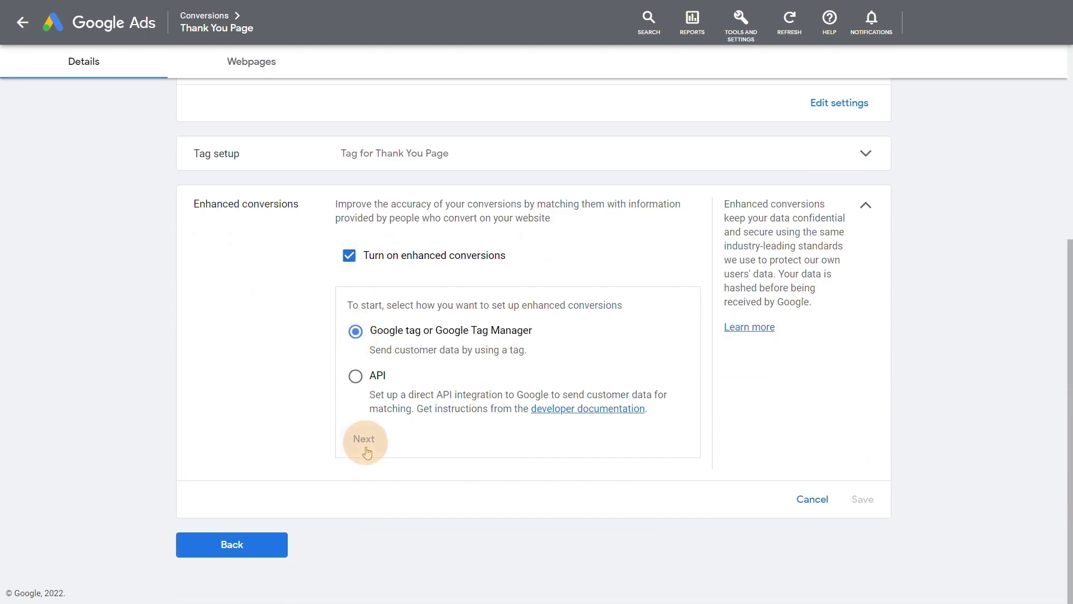
# Step: Check mybrand.com for an installed tag, which detects Google Tag Manager, and go to Tag Manager
pyautogui.click(348, 425)
pyautogui.write('https://www.mybrand.com/')
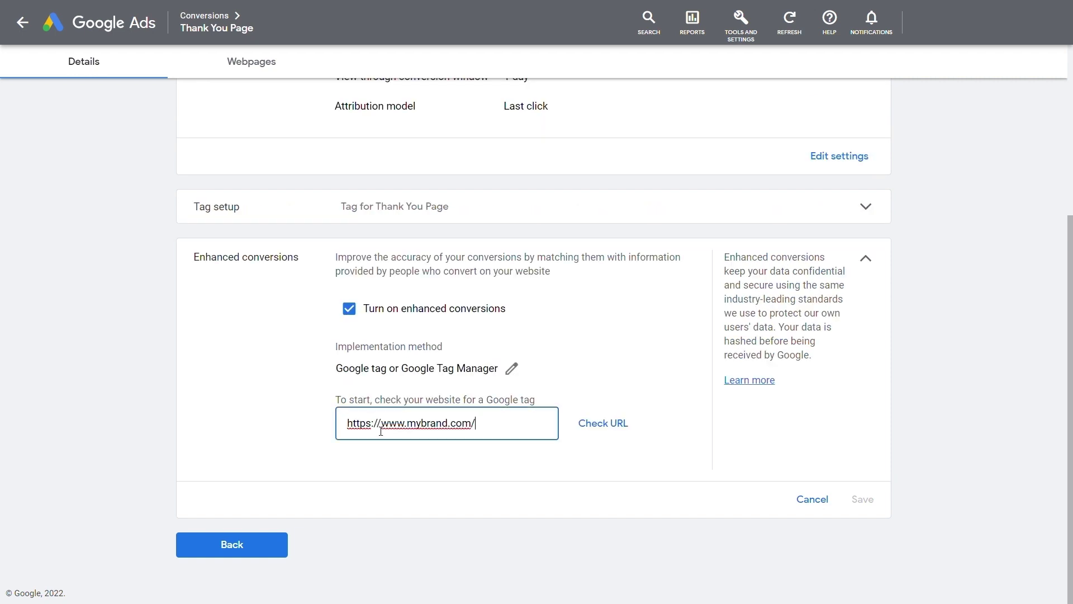
pyautogui.click(604, 429)
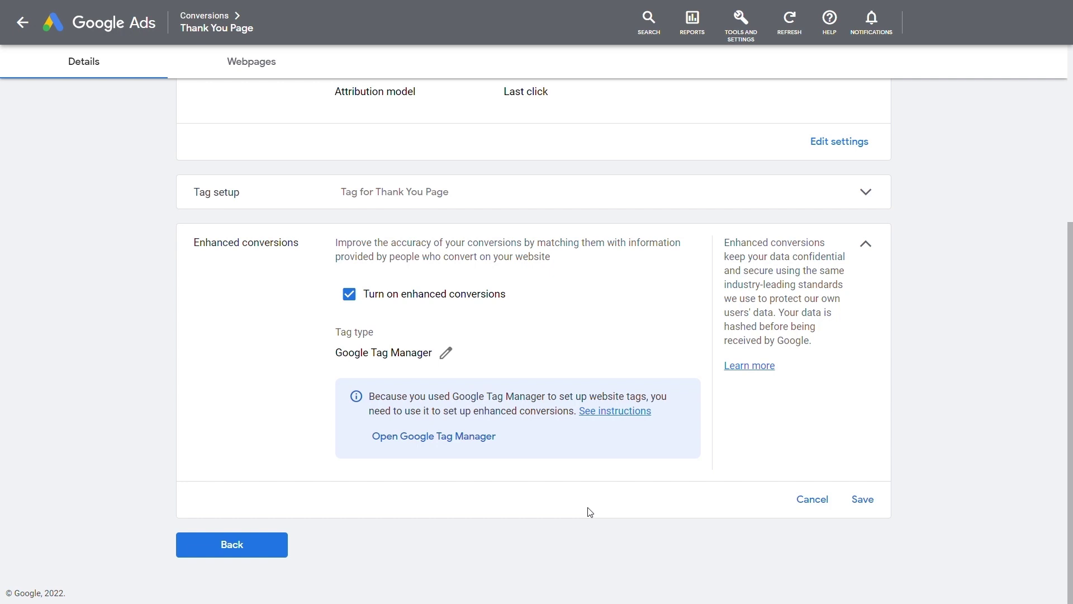
pyautogui.click(431, 448)
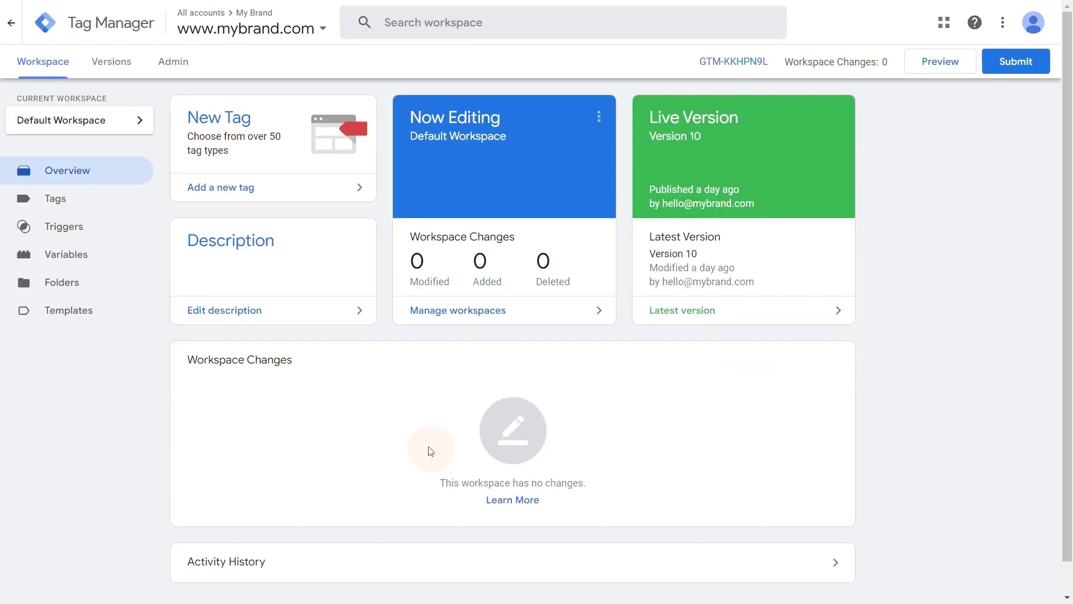
# Step: Tick Include user-provided data on the GA - Purchase tag and set a new DOM Element variable to CSS Selector
pyautogui.click(91, 204)
pyautogui.click(239, 177)
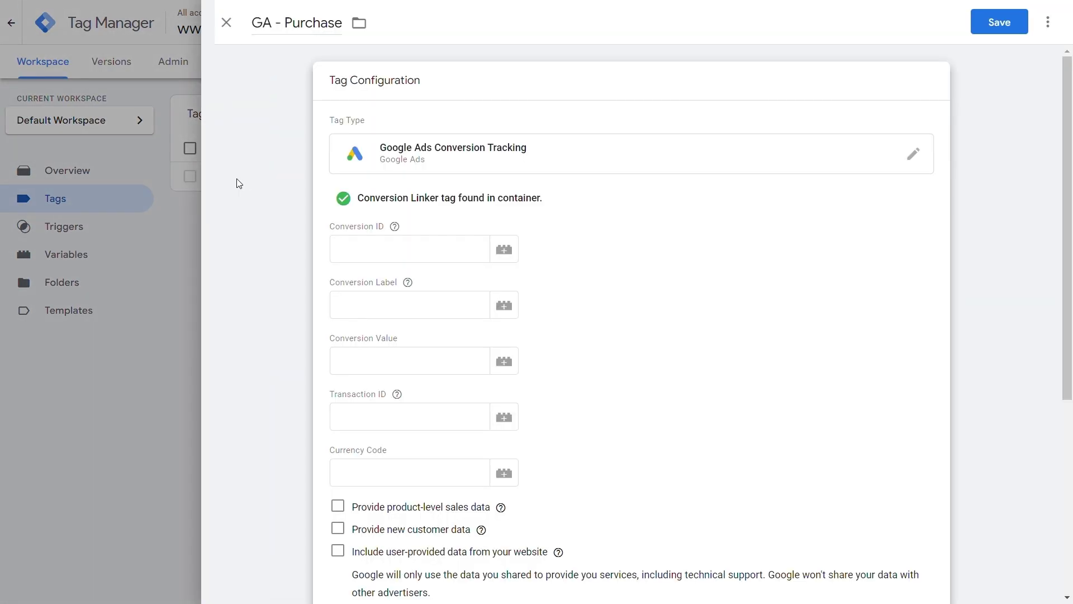
pyautogui.scroll(-5, 1032, 200)
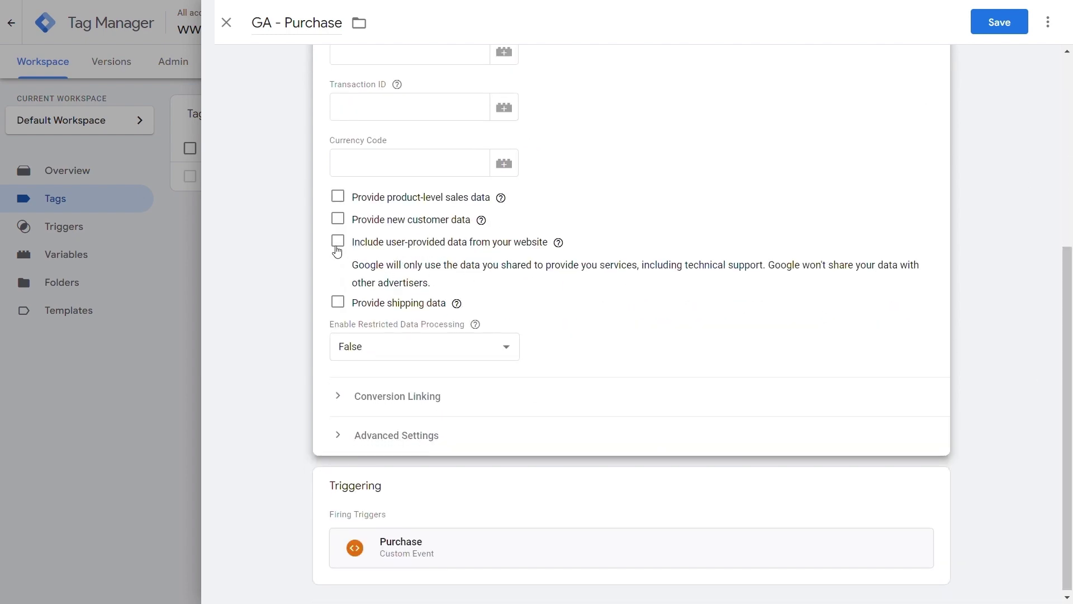
pyautogui.click(338, 241)
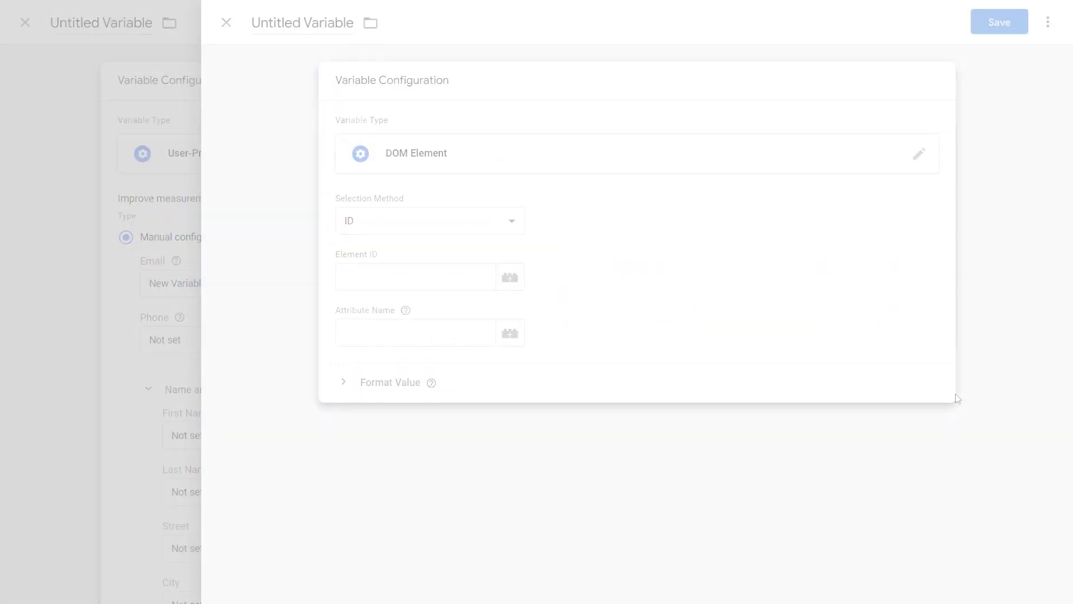
pyautogui.click(518, 231)
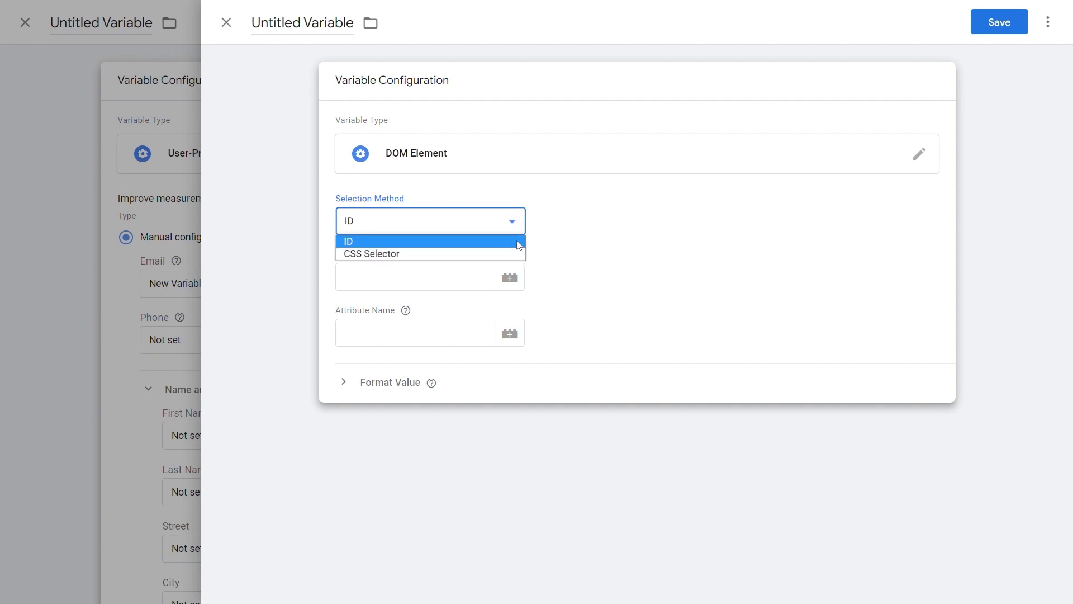
pyautogui.click(518, 254)
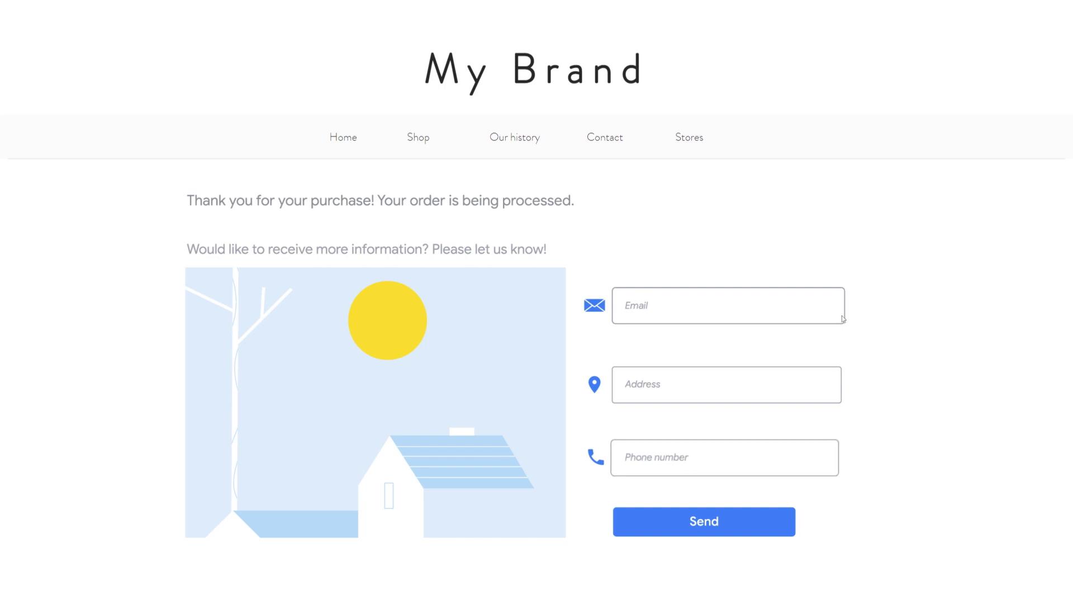
# Step: Fill the thank-you page form with a sample e-mail, street address and phone number
pyautogui.click(826, 304)
pyautogui.click(830, 382)
pyautogui.write('Street 123')
pyautogui.click(825, 457)
pyautogui.write('+1234567890')
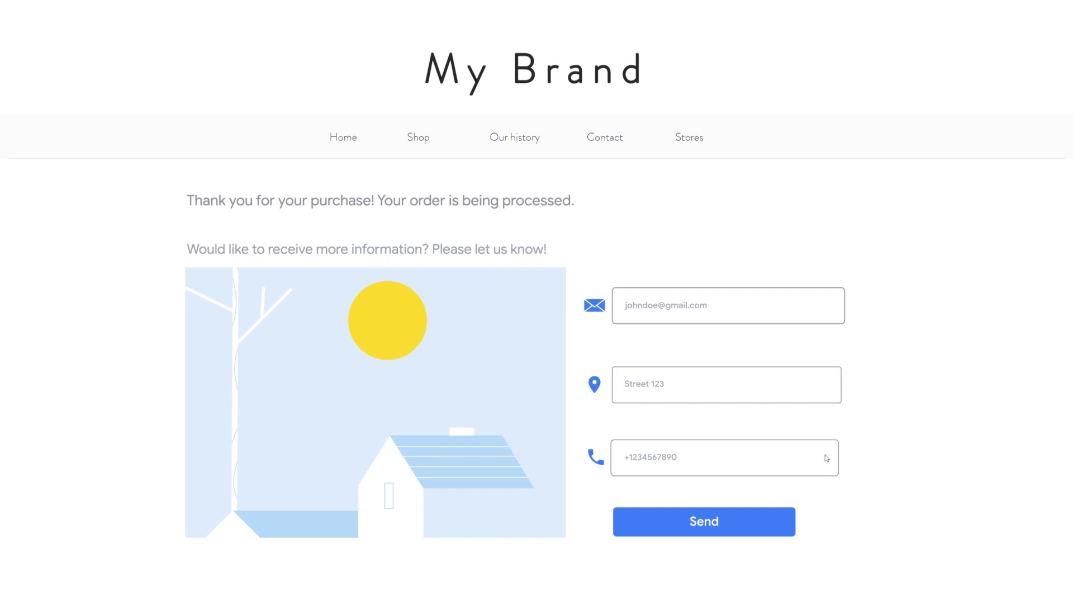
# Step: Inspect the Email input in Chrome DevTools and copy its CSS selector
pyautogui.rightClick(819, 336)
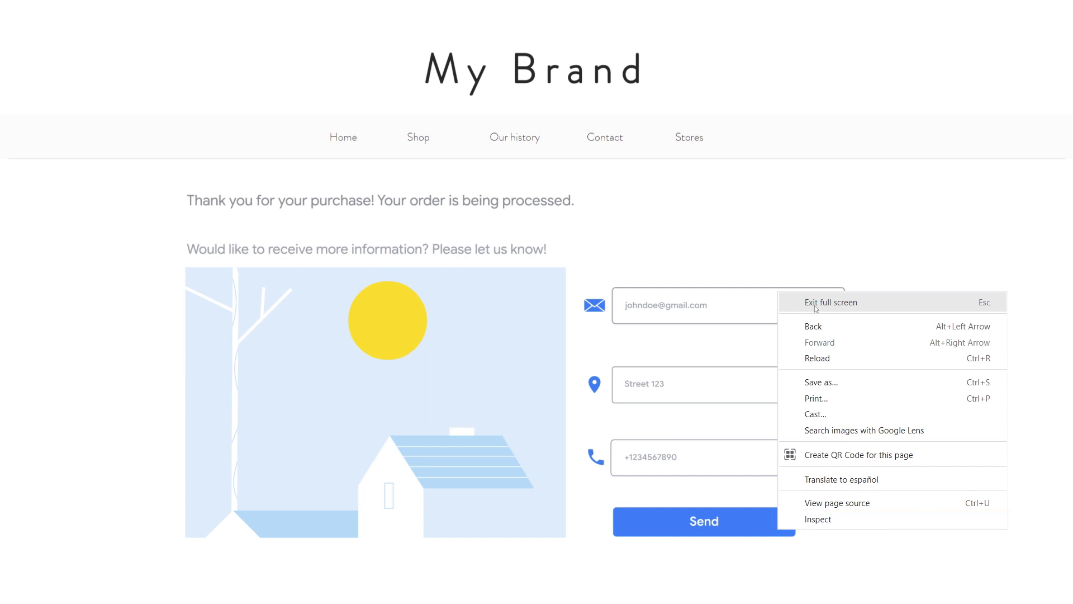
pyautogui.click(861, 522)
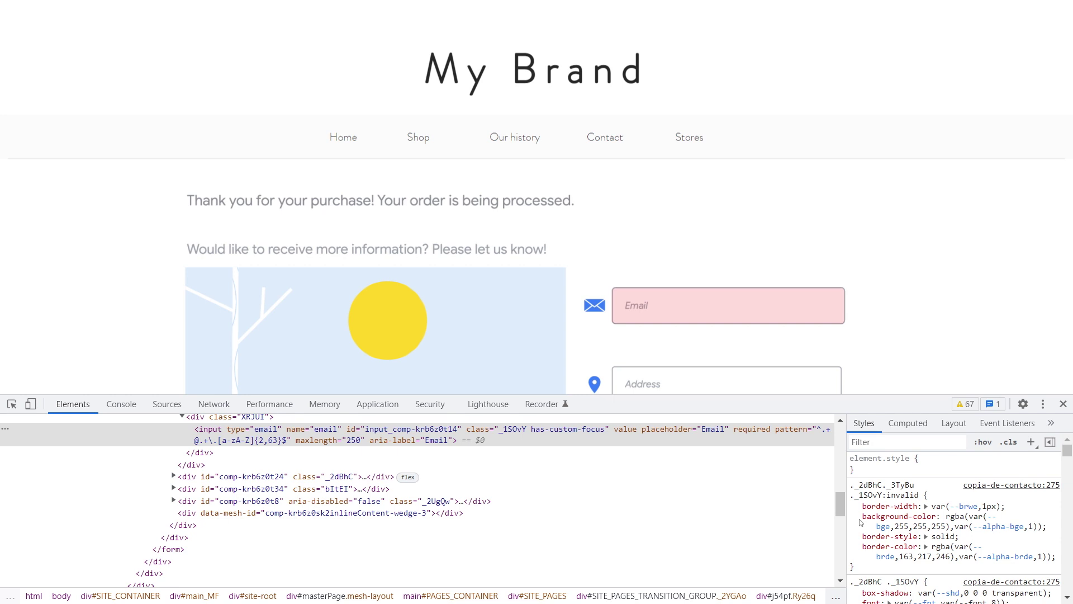
pyautogui.rightClick(178, 445)
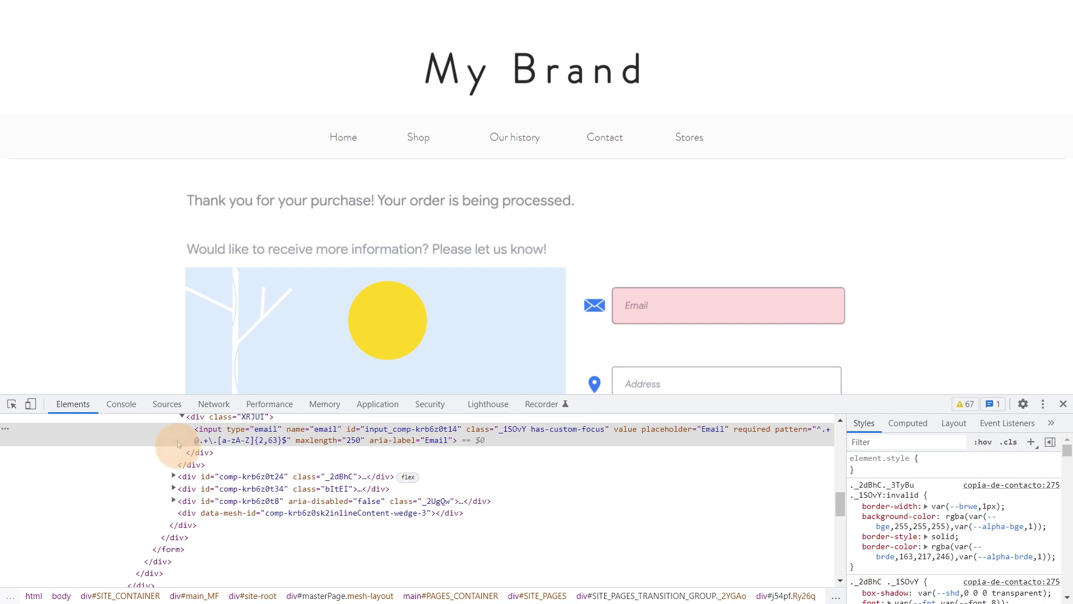
pyautogui.click(129, 210)
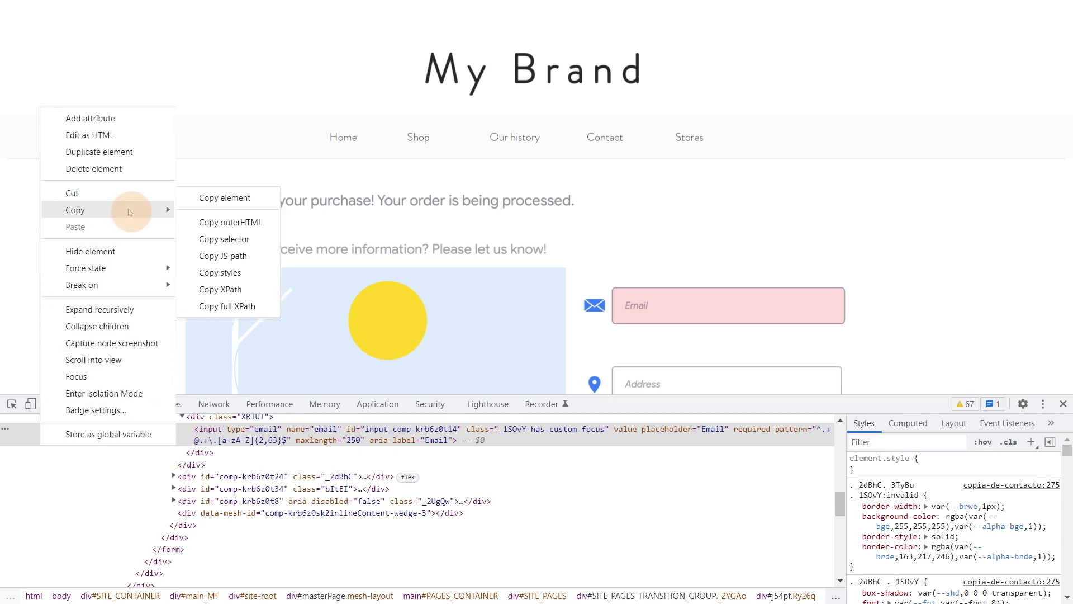
pyautogui.click(253, 241)
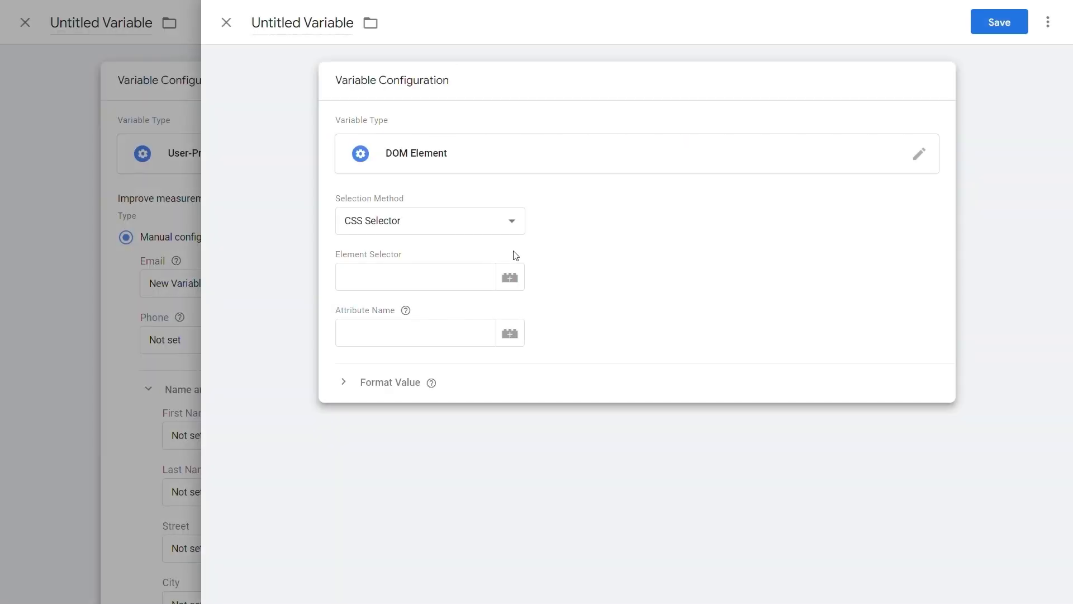
# Step: Save the #email selector as variable 'DOM Element 4', then paste user-data code into a Custom JavaScript variable
pyautogui.click(485, 276)
pyautogui.hotkey('ctrl', 'v')
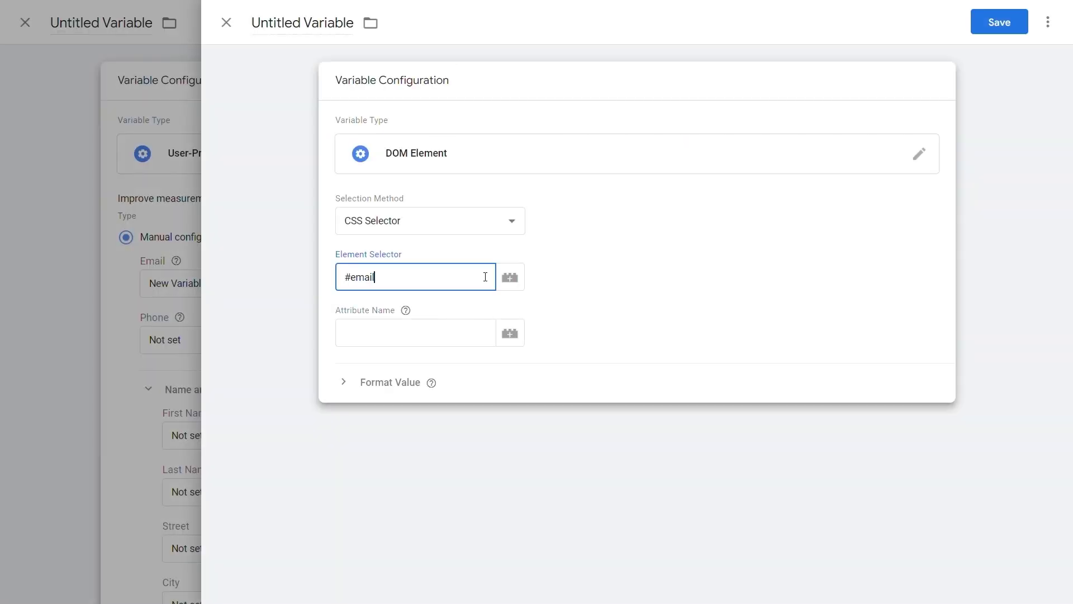
pyautogui.click(542, 283)
pyautogui.click(979, 28)
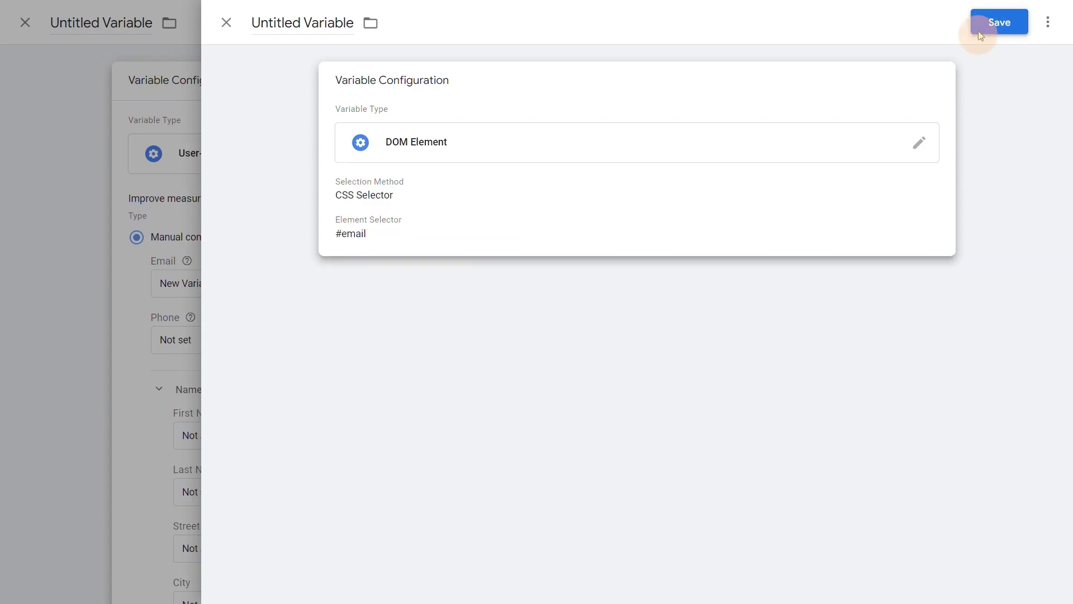
pyautogui.click(674, 237)
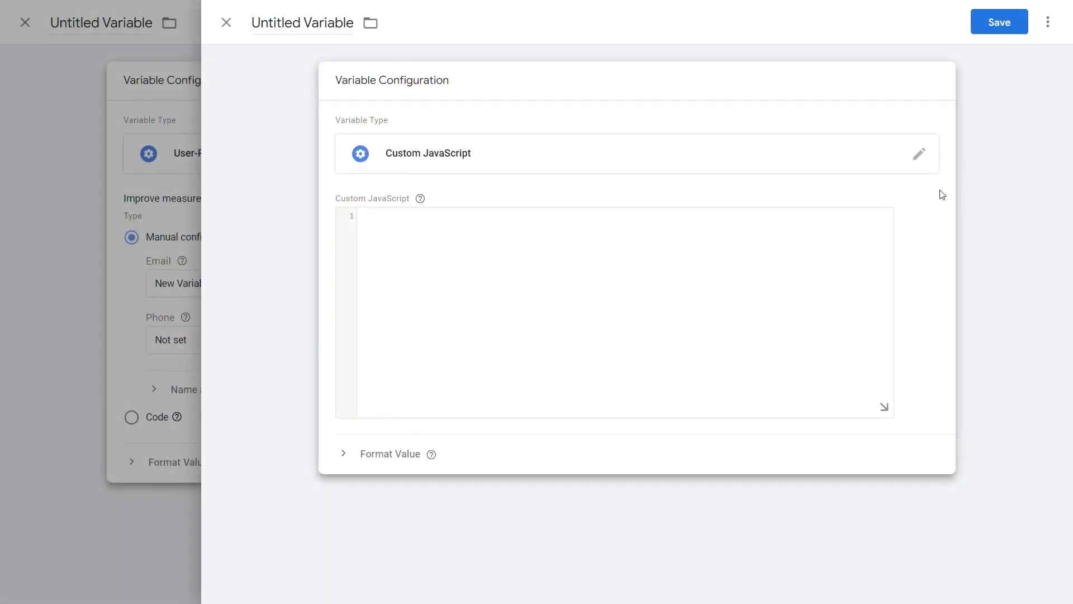
pyautogui.click(859, 237)
pyautogui.hotkey('ctrl', 'v')
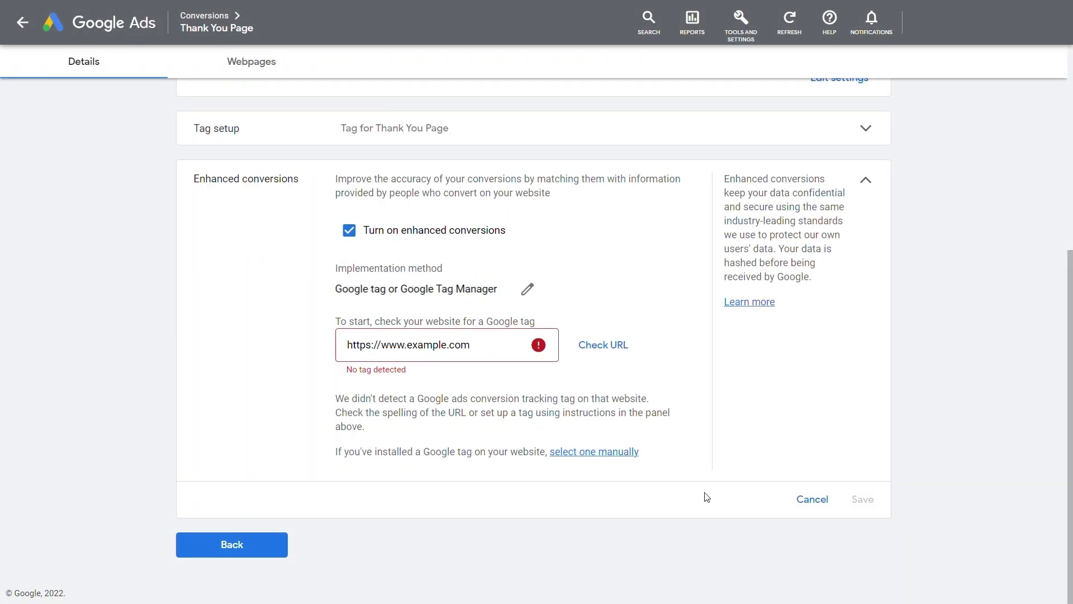
# Step: Manually select Google Tag Manager as the installed tag after the failed URL check
pyautogui.click(619, 452)
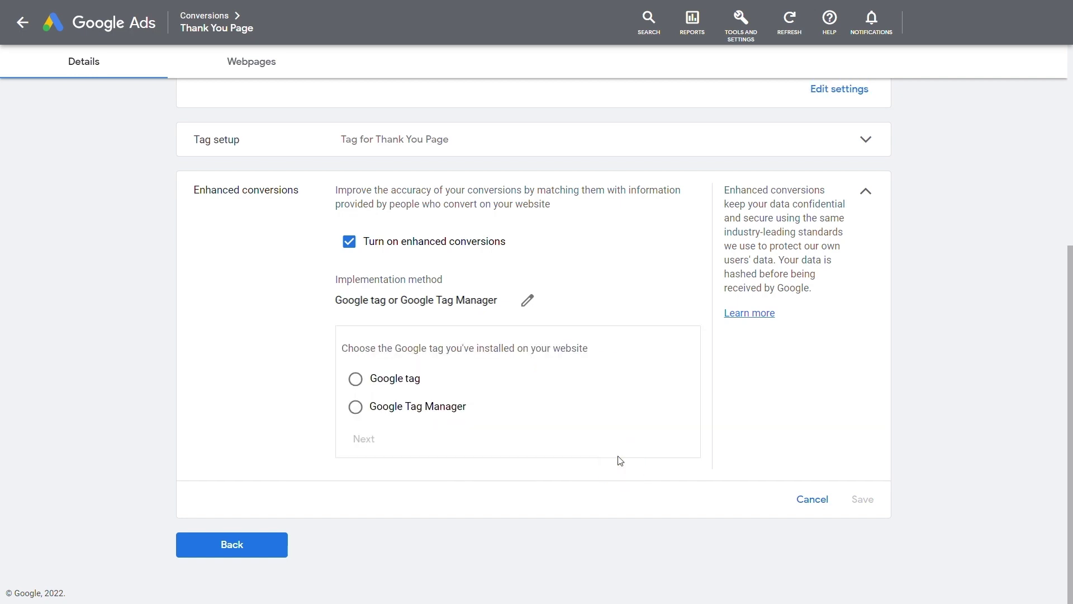
pyautogui.click(356, 407)
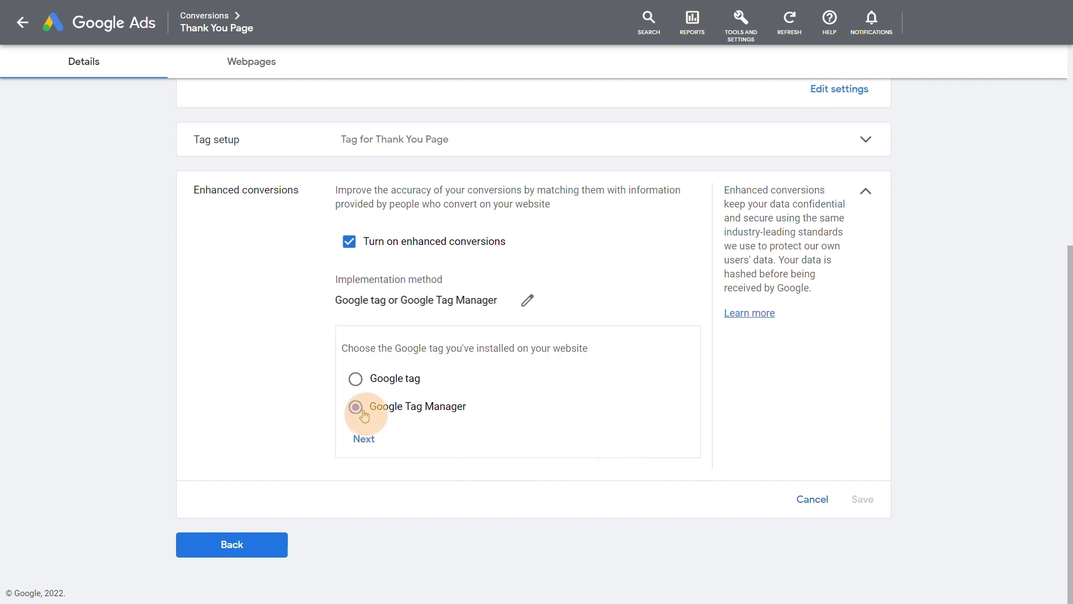